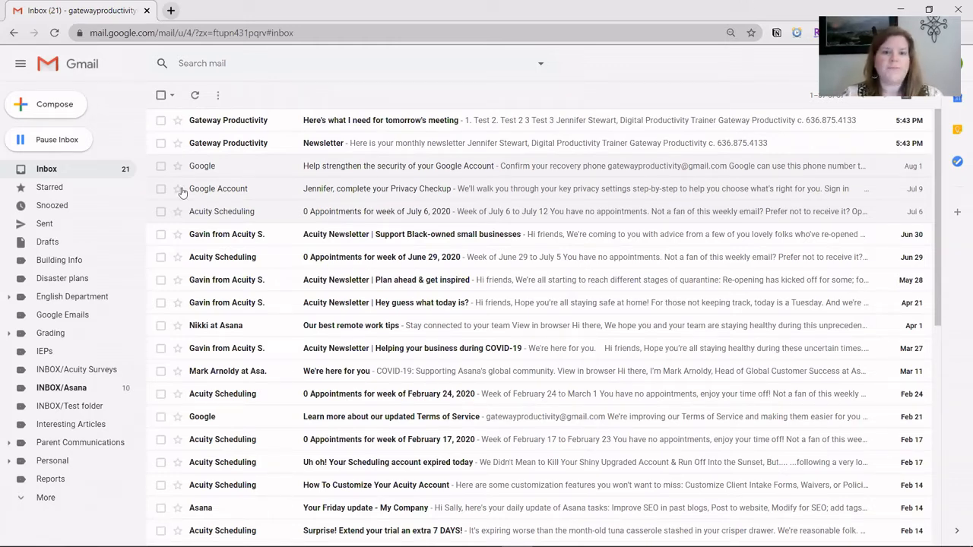
# - Open the "Help strengthen the security of your Google Account" email and start a filter for messages from its sender
pyautogui.click(293, 167)
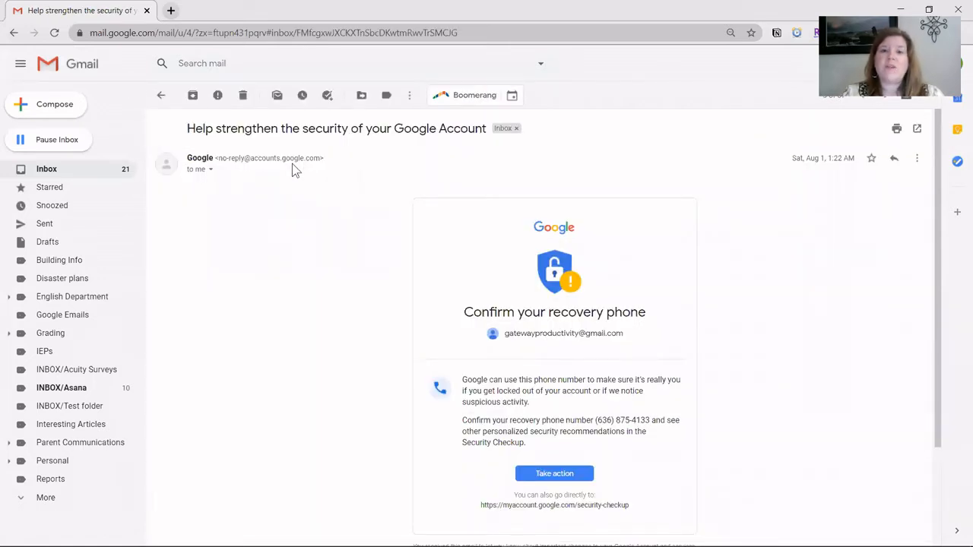
pyautogui.click(409, 102)
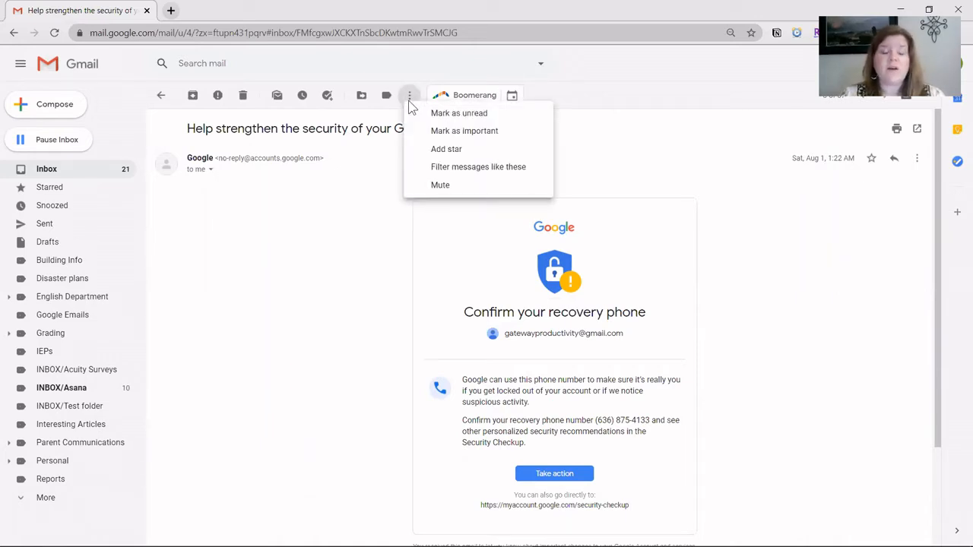
pyautogui.click(460, 168)
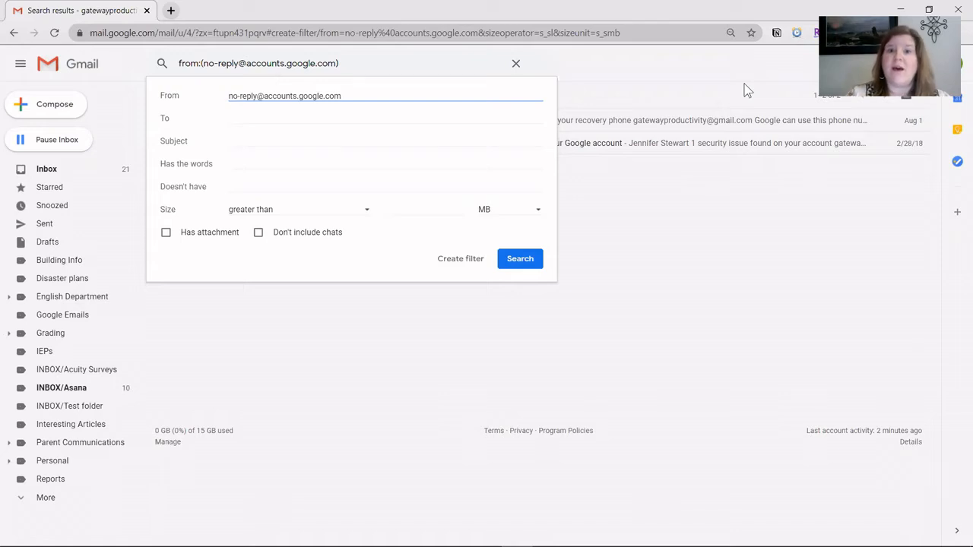
pyautogui.click(462, 260)
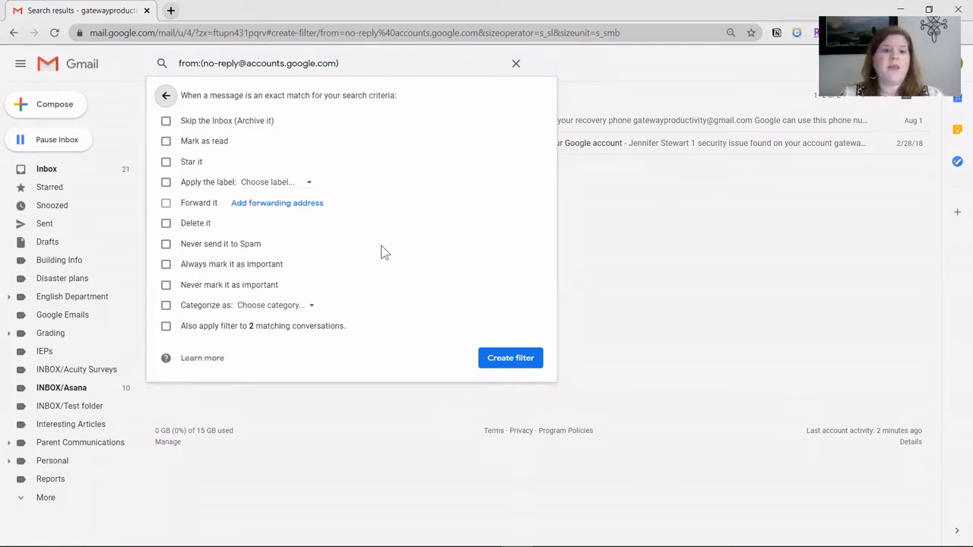
# - Create the filter so that it skips the inbox, applies the Google Emails label and also covers the existing matching conversations
pyautogui.click(166, 121)
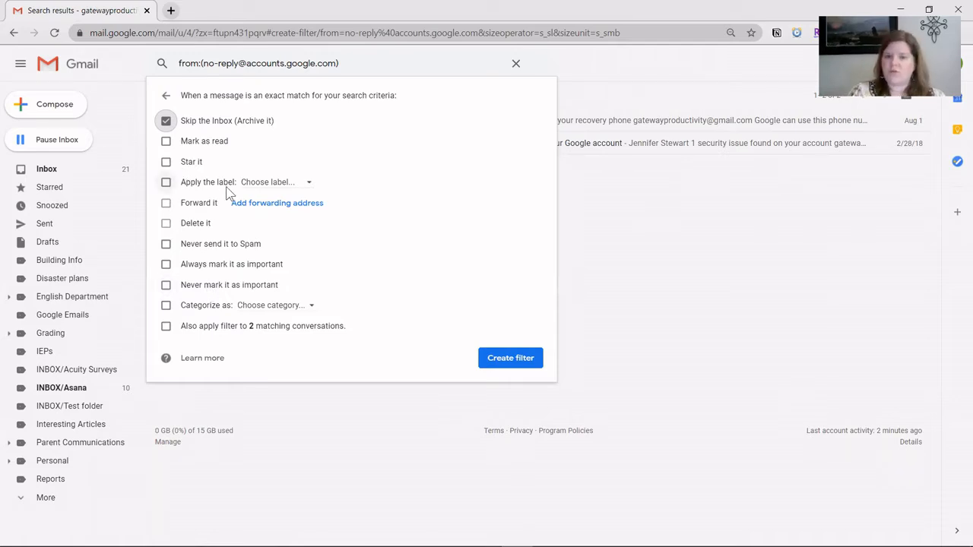
pyautogui.click(280, 185)
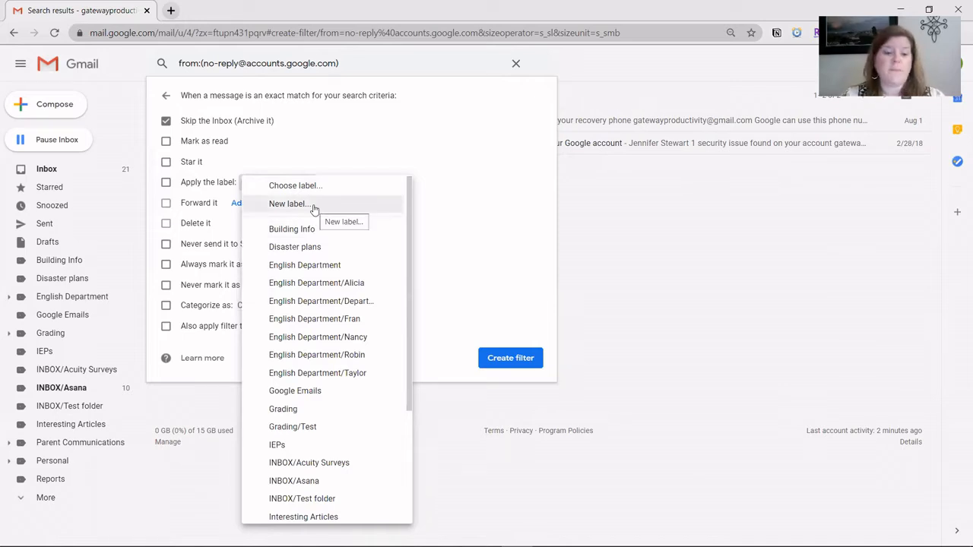
pyautogui.click(316, 392)
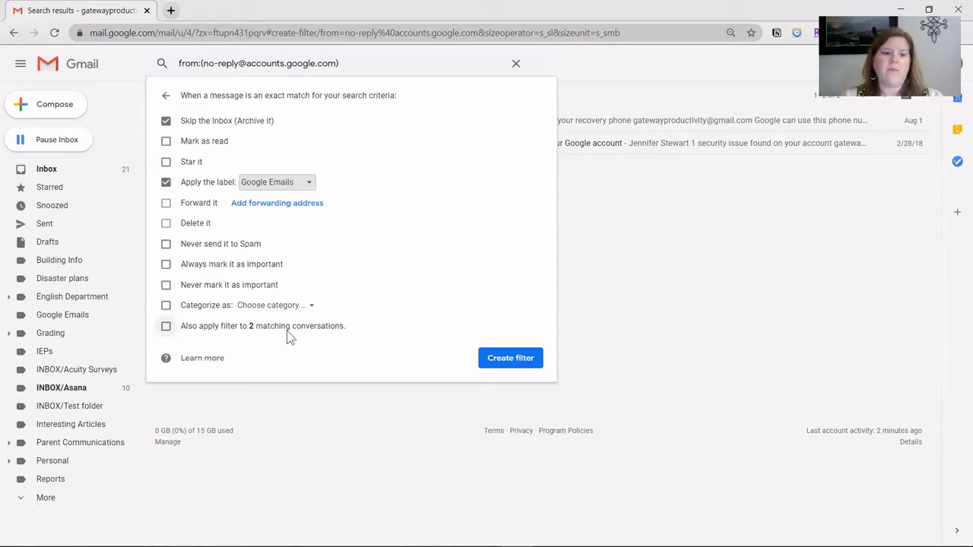
pyautogui.click(165, 326)
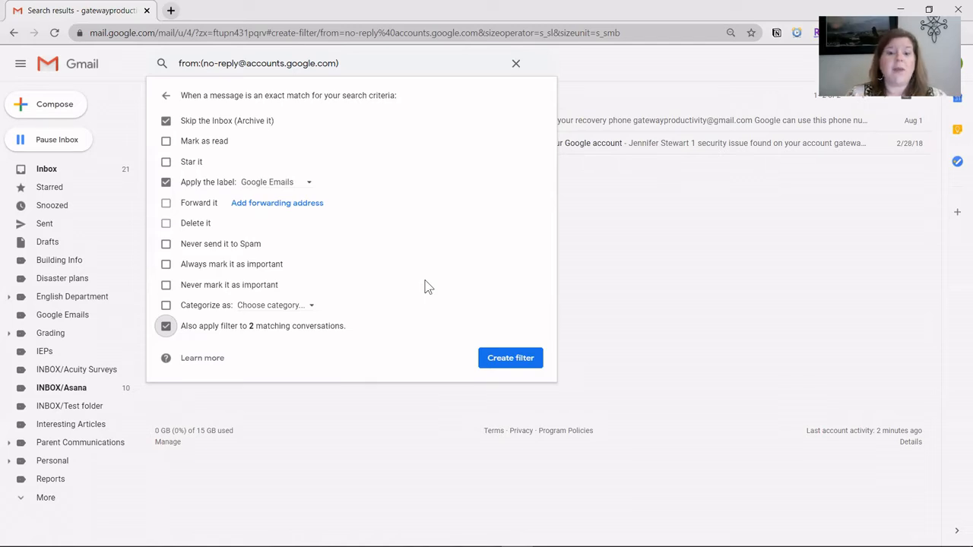
pyautogui.click(517, 363)
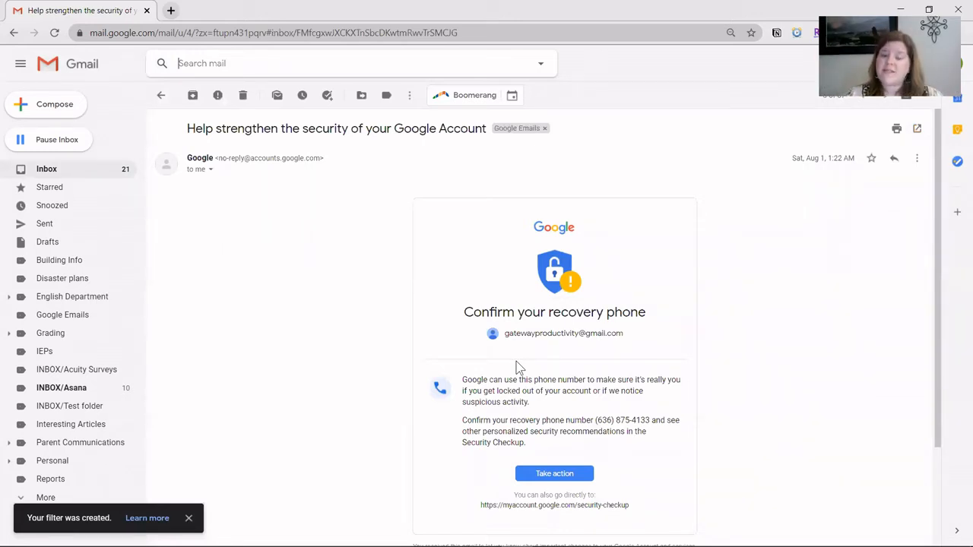
# - Check the Google Emails label for the filtered Google Account security email and return to the inbox
pyautogui.click(160, 95)
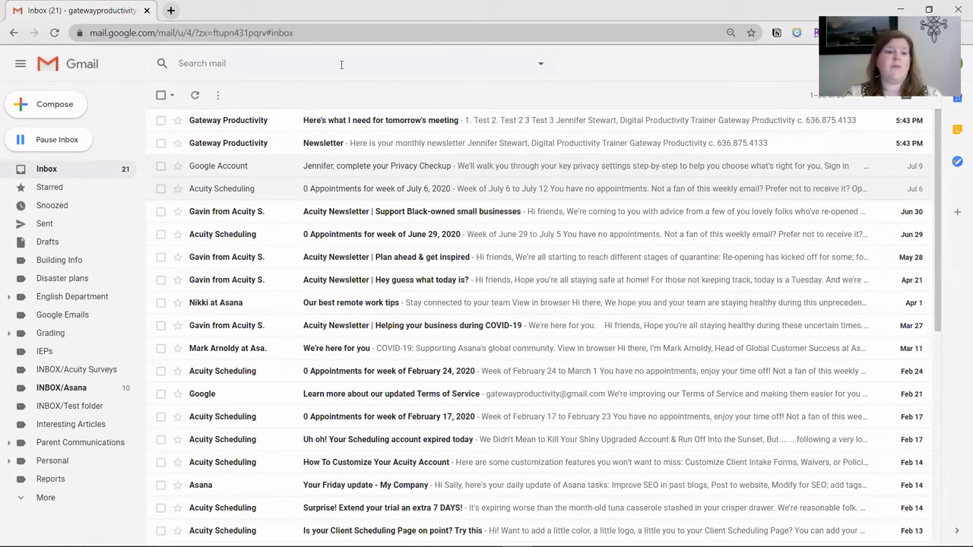
pyautogui.click(67, 320)
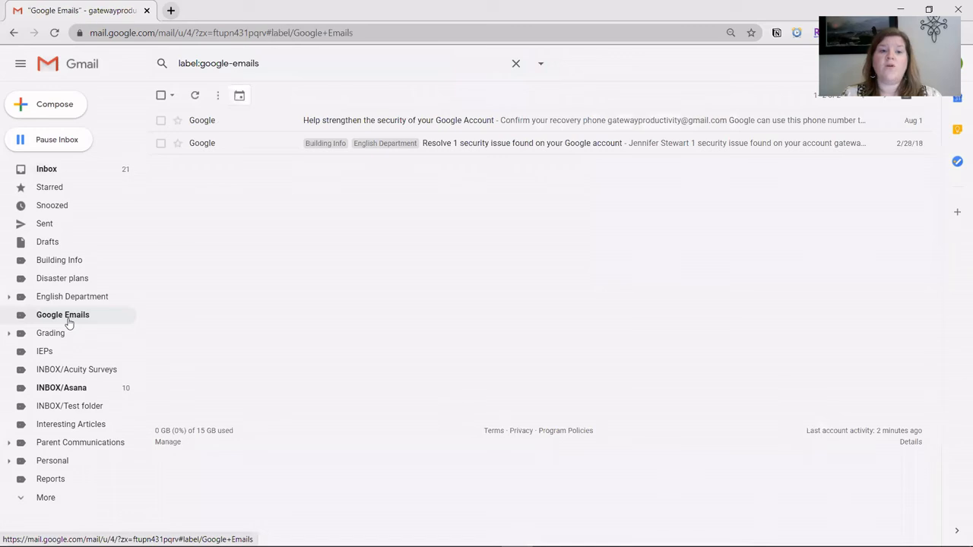
pyautogui.click(393, 120)
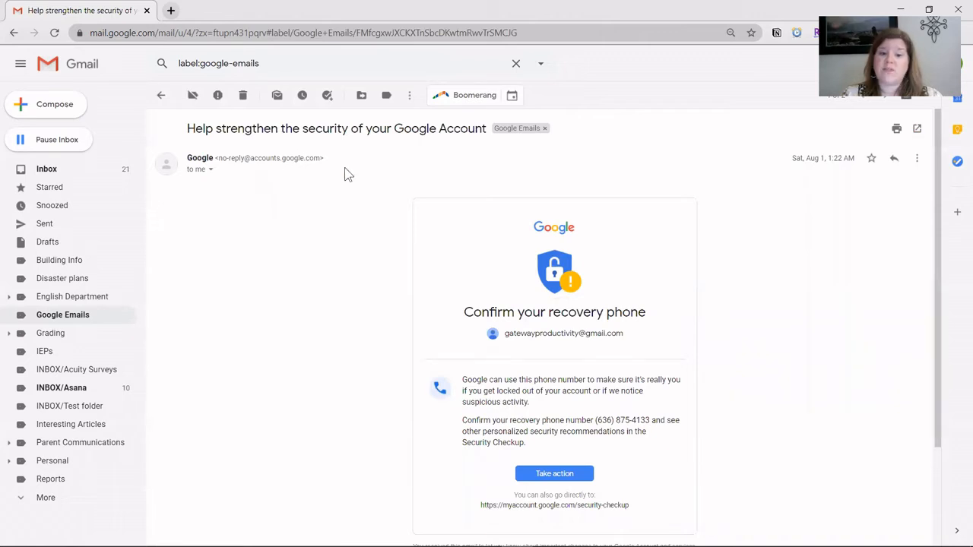
pyautogui.click(64, 170)
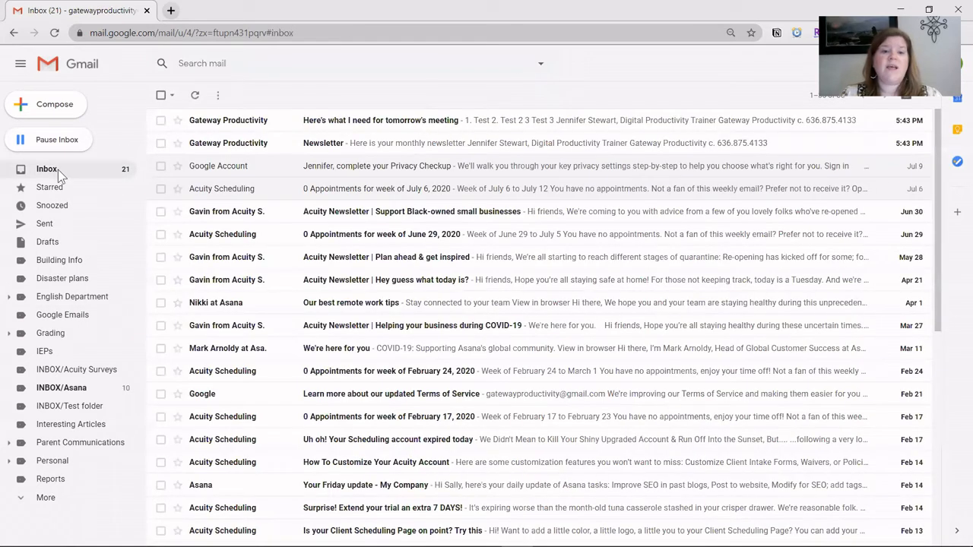
pyautogui.click(304, 173)
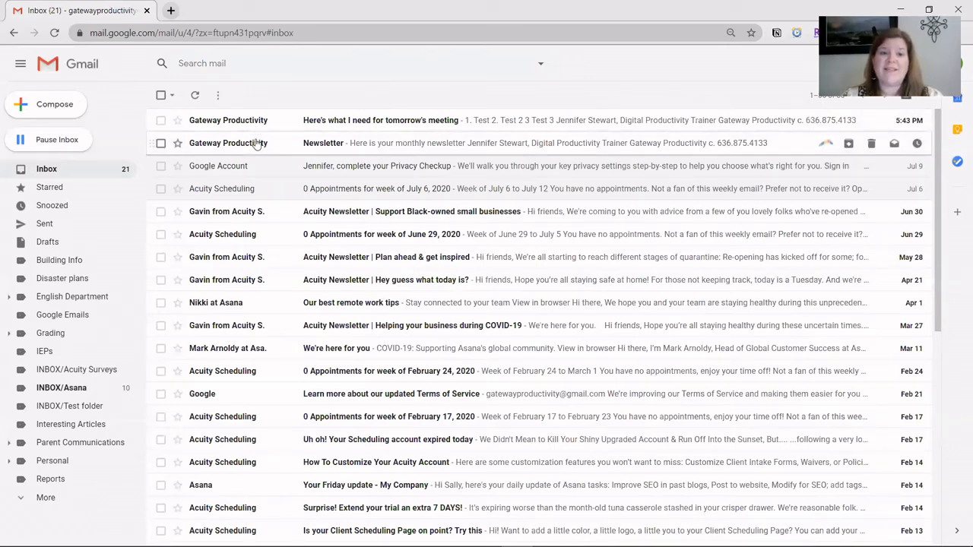
# - Open the Newsletter email from Gateway Productivity and start a filter for messages like it
pyautogui.moveTo(257, 144)
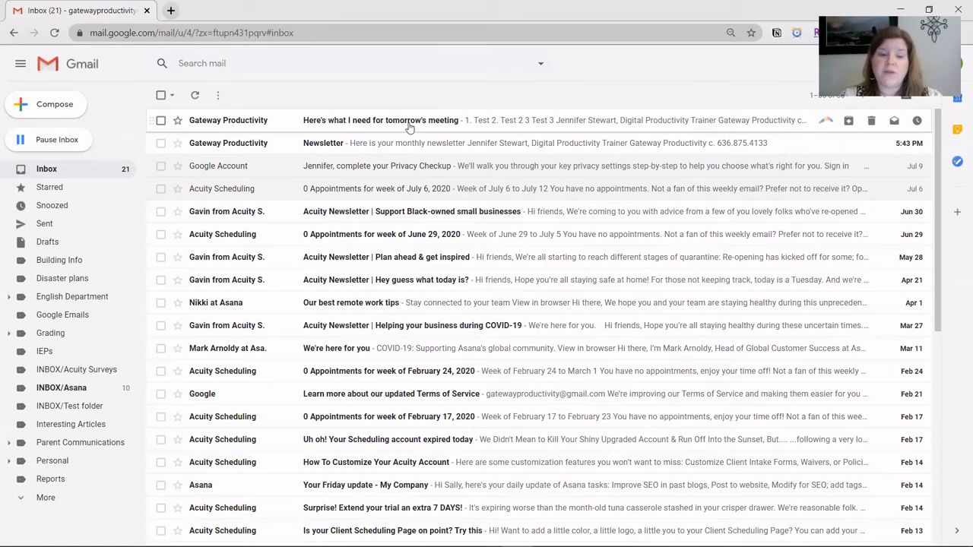
pyautogui.click(286, 152)
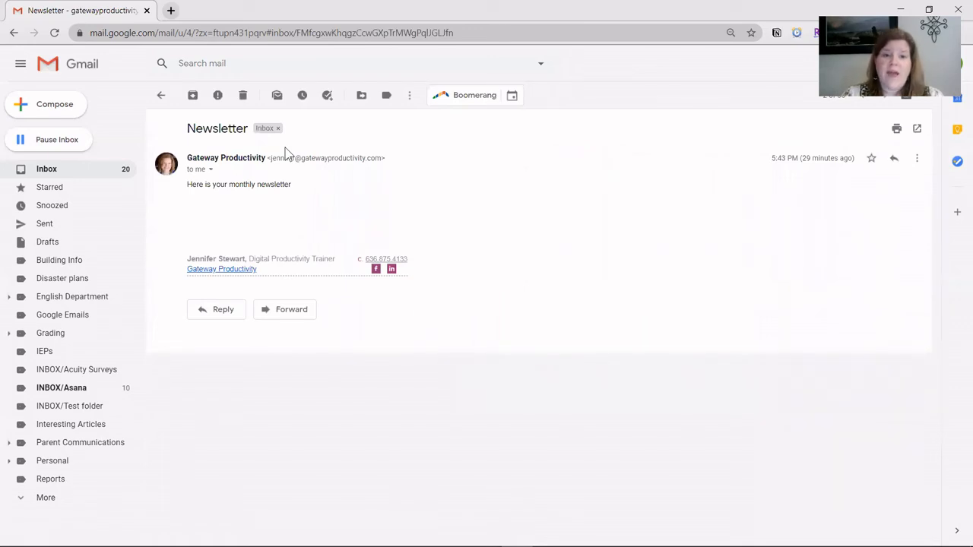
pyautogui.click(409, 95)
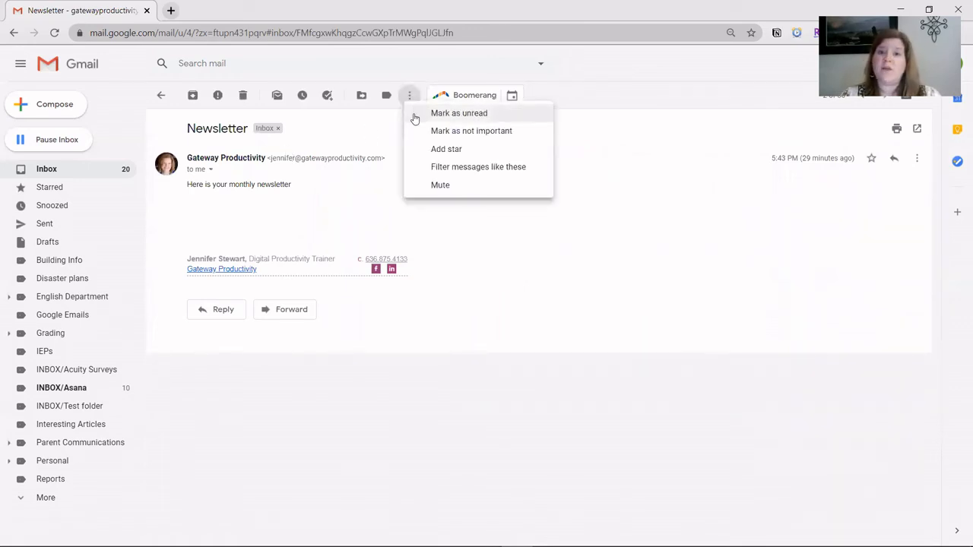
pyautogui.click(465, 168)
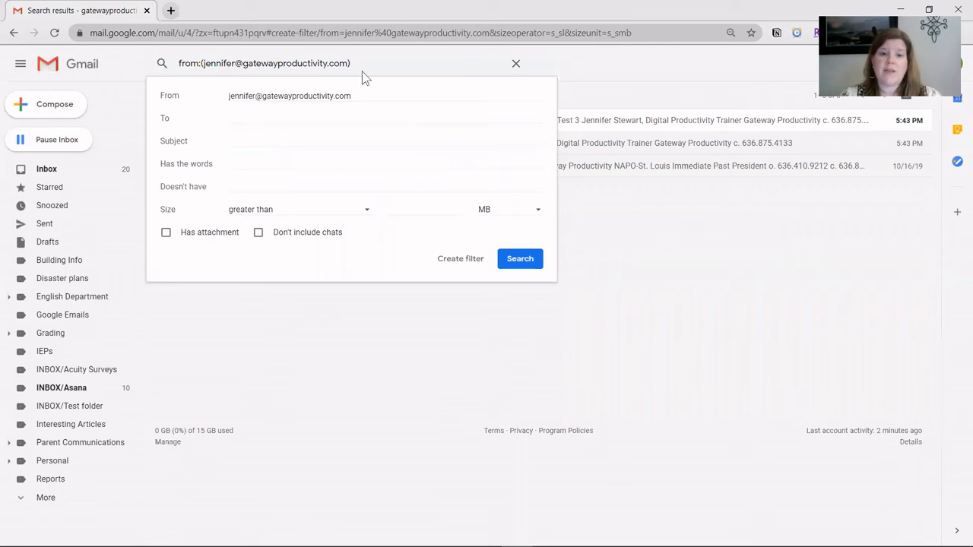
# - Add the subject "Newsletter" to the filter criteria alongside the sender and continue to the filter actions
pyautogui.moveTo(360, 90); pyautogui.dragTo(211, 99)
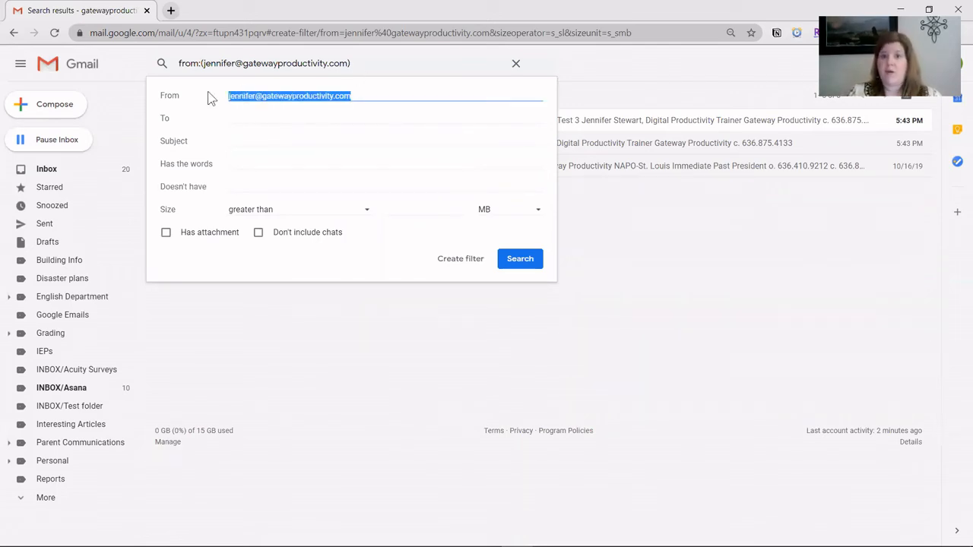
pyautogui.click(304, 116)
pyautogui.click(299, 137)
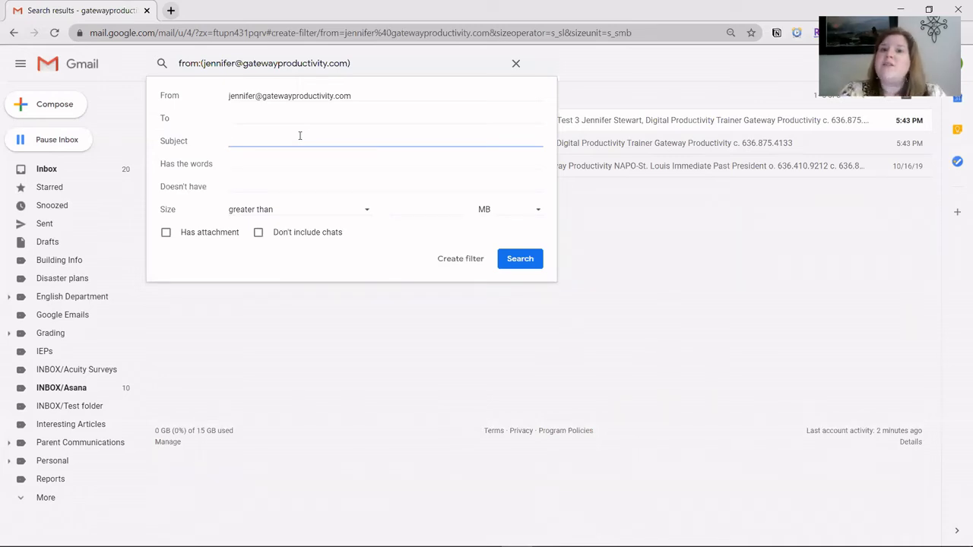
pyautogui.write('New')
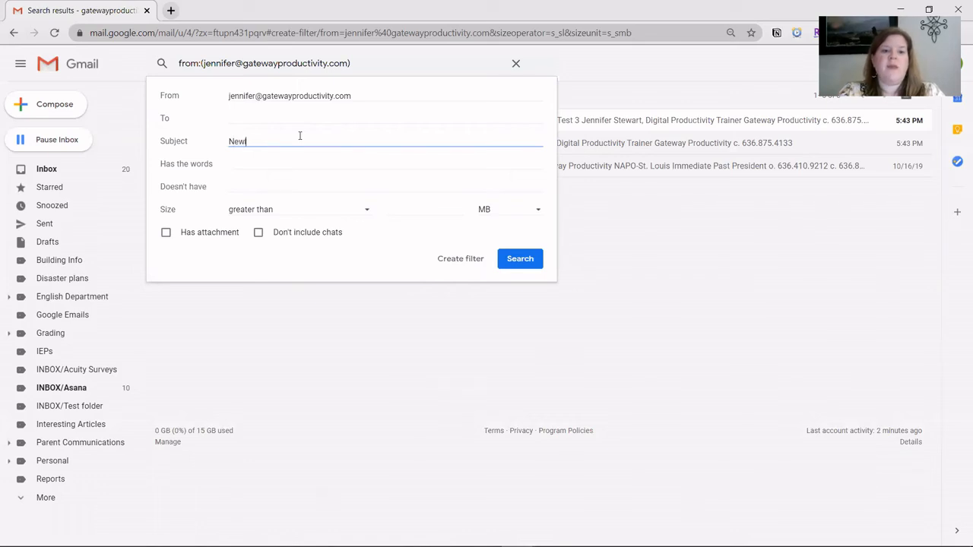
pyautogui.write('sletter')
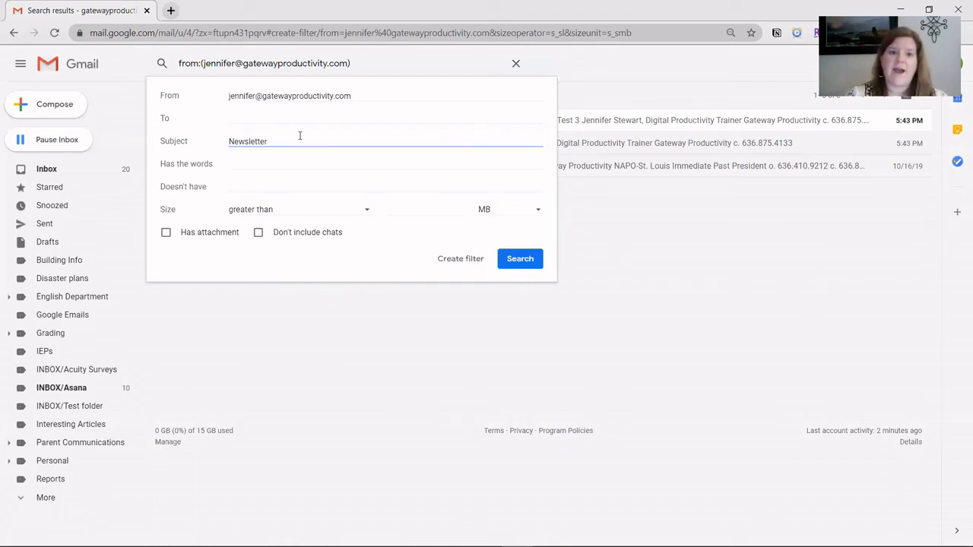
pyautogui.click(469, 259)
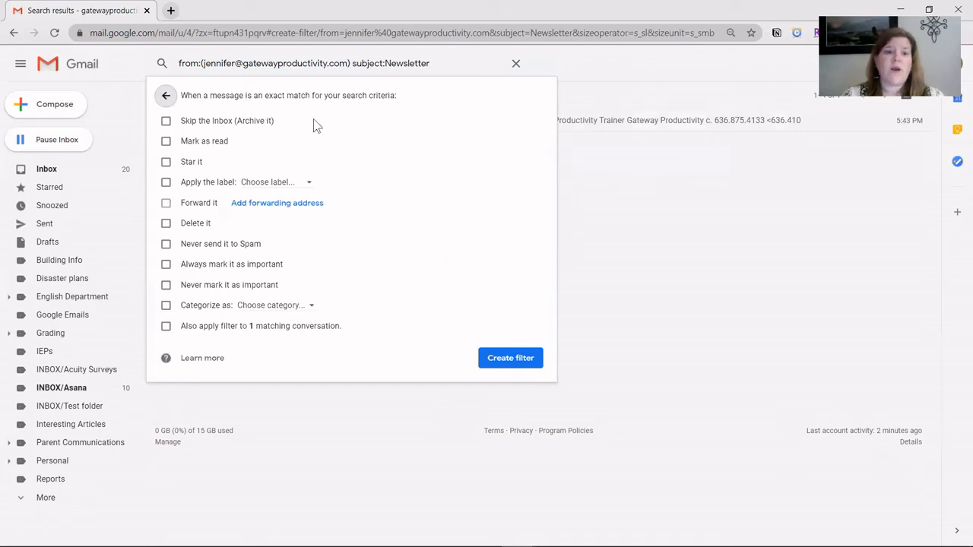
# - Create the newsletter filter with skip the inbox, the Interesting Articles label and application to the existing matching conversation
pyautogui.click(166, 121)
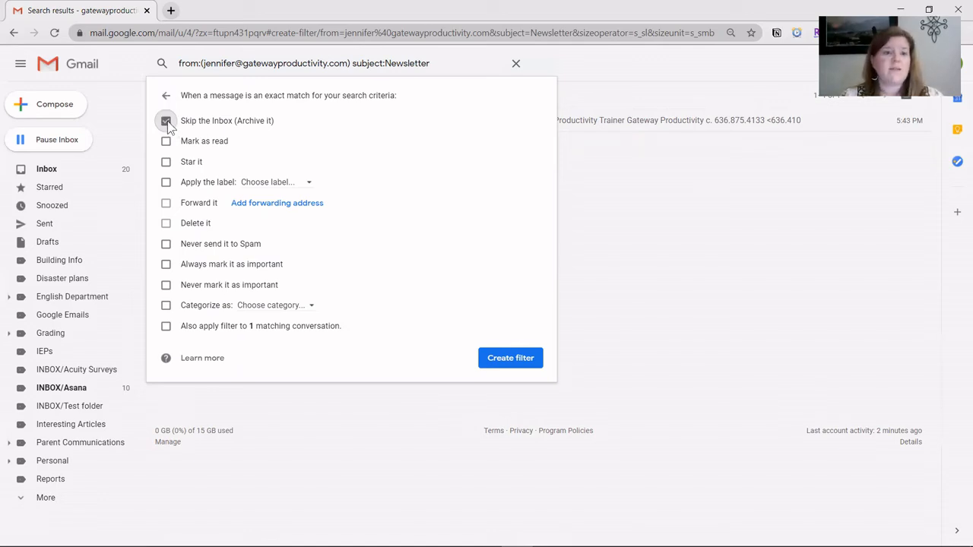
pyautogui.click(166, 182)
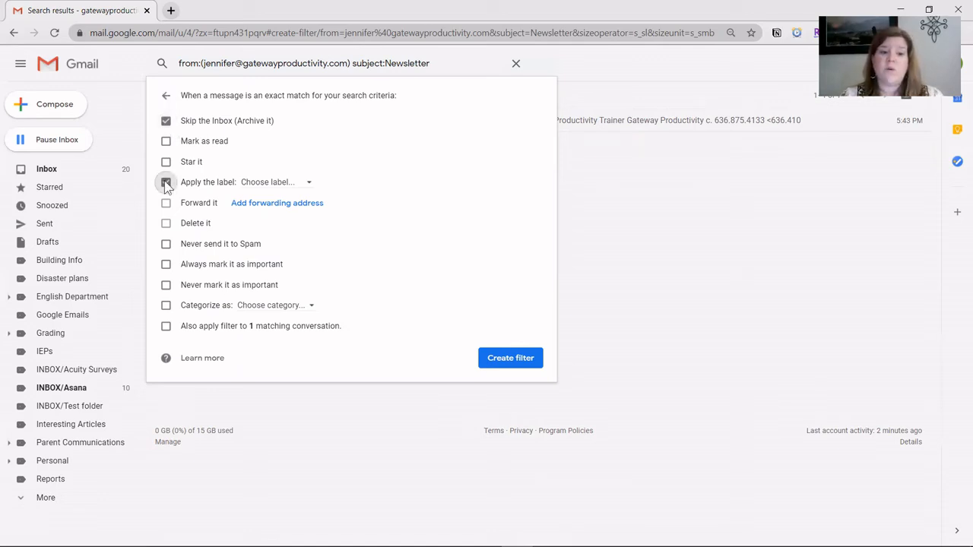
pyautogui.click(270, 183)
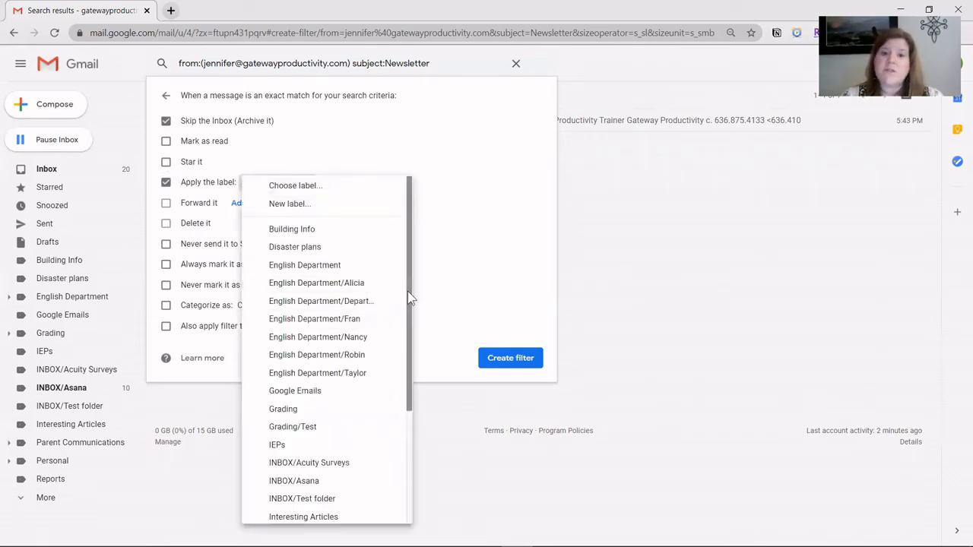
pyautogui.moveTo(409, 298); pyautogui.dragTo(411, 389)
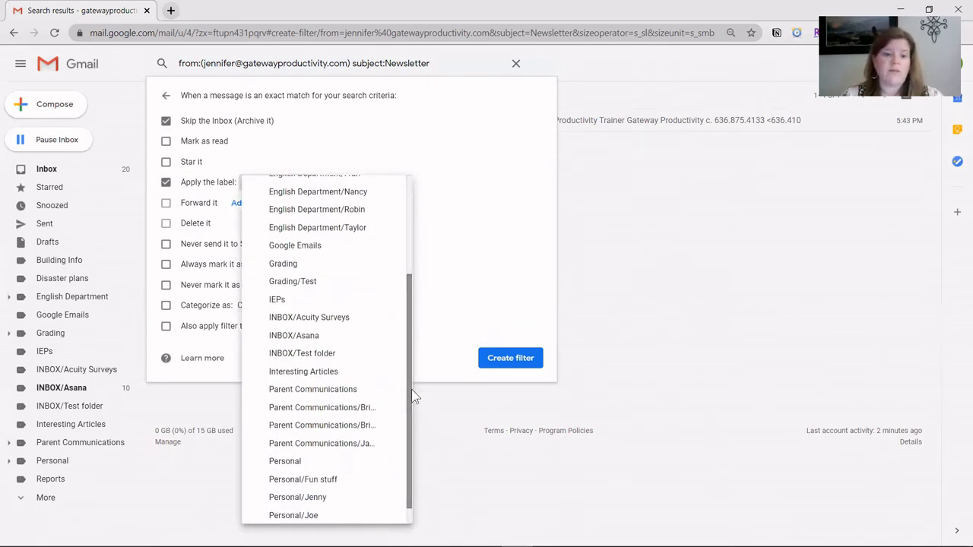
pyautogui.click(313, 371)
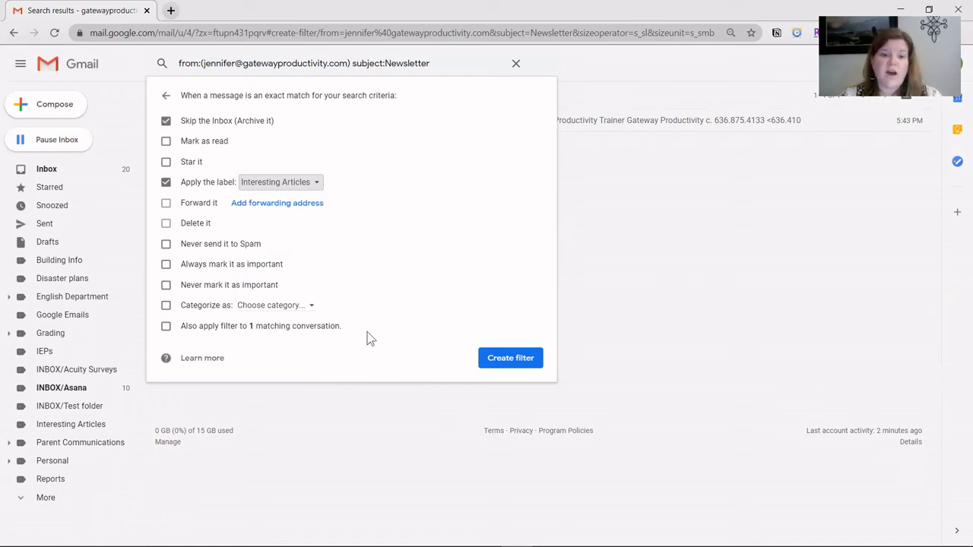
pyautogui.click(167, 328)
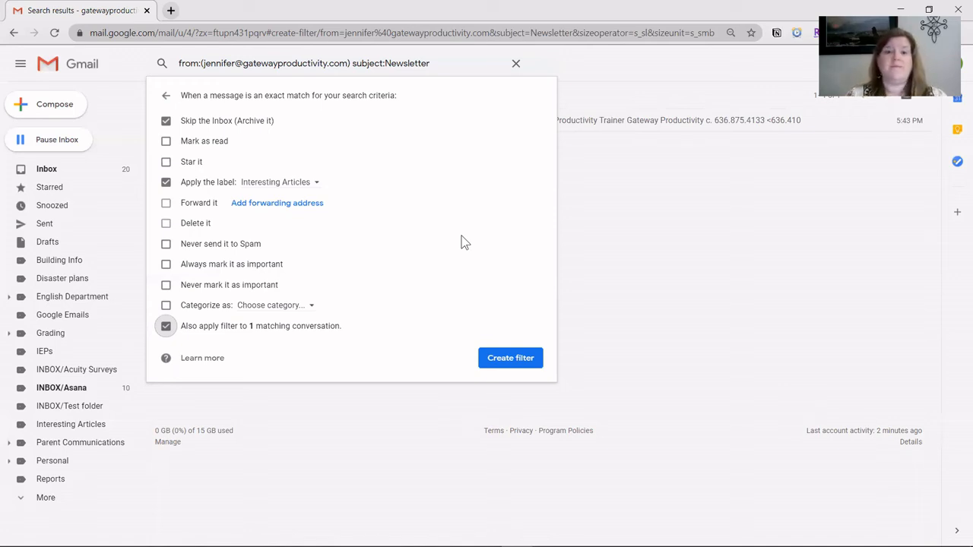
pyautogui.click(522, 362)
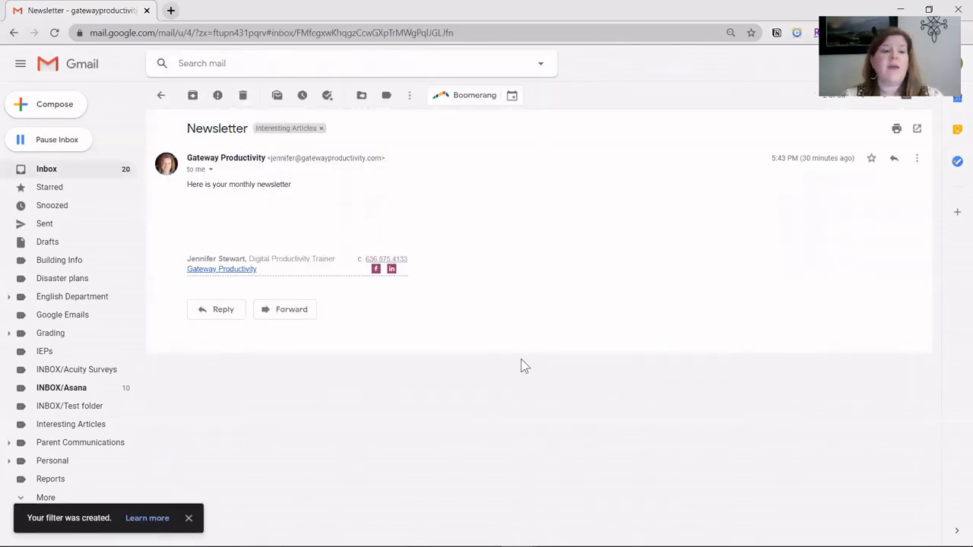
# - Check the Interesting Articles label for the filtered newsletter and return to the inbox
pyautogui.click(102, 430)
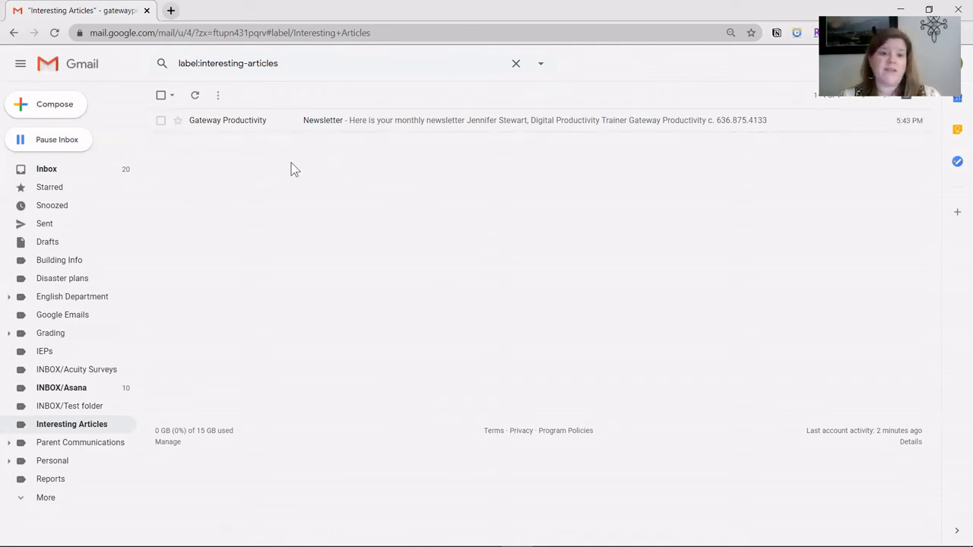
pyautogui.click(58, 176)
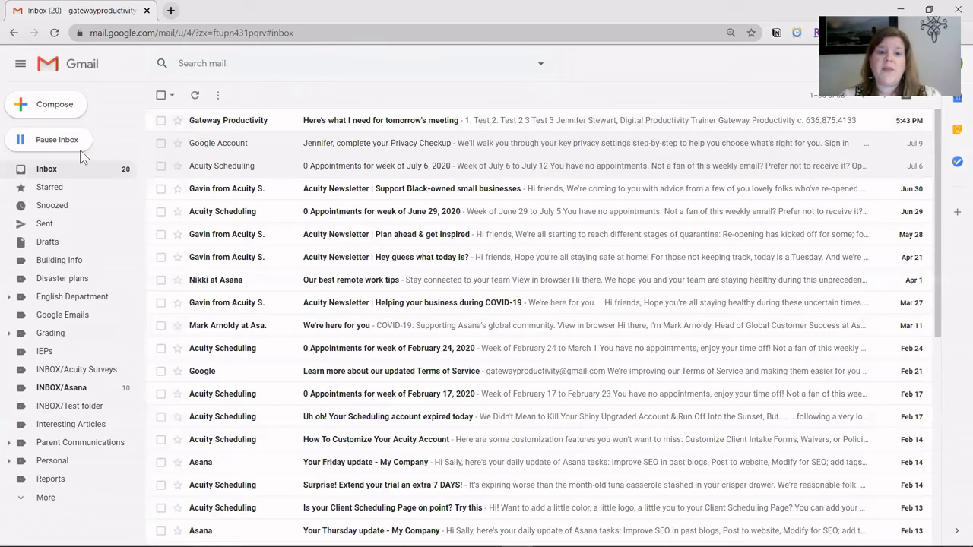